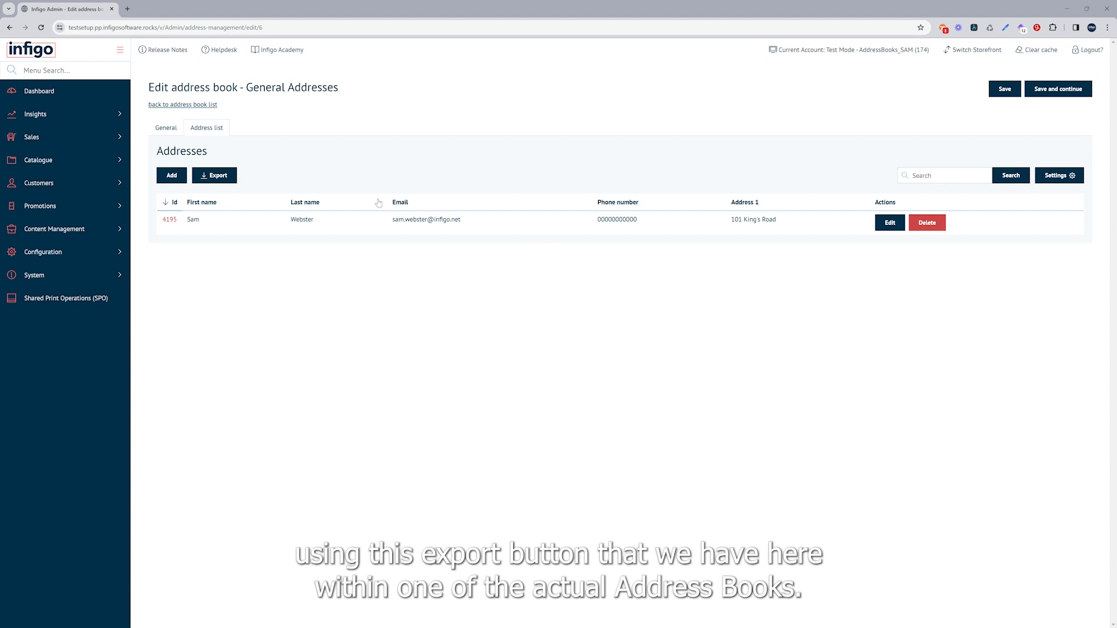
# Export the General Addresses book's addresses and examine the header row and address entry in the exported spreadsheet
pyautogui.click(211, 177)
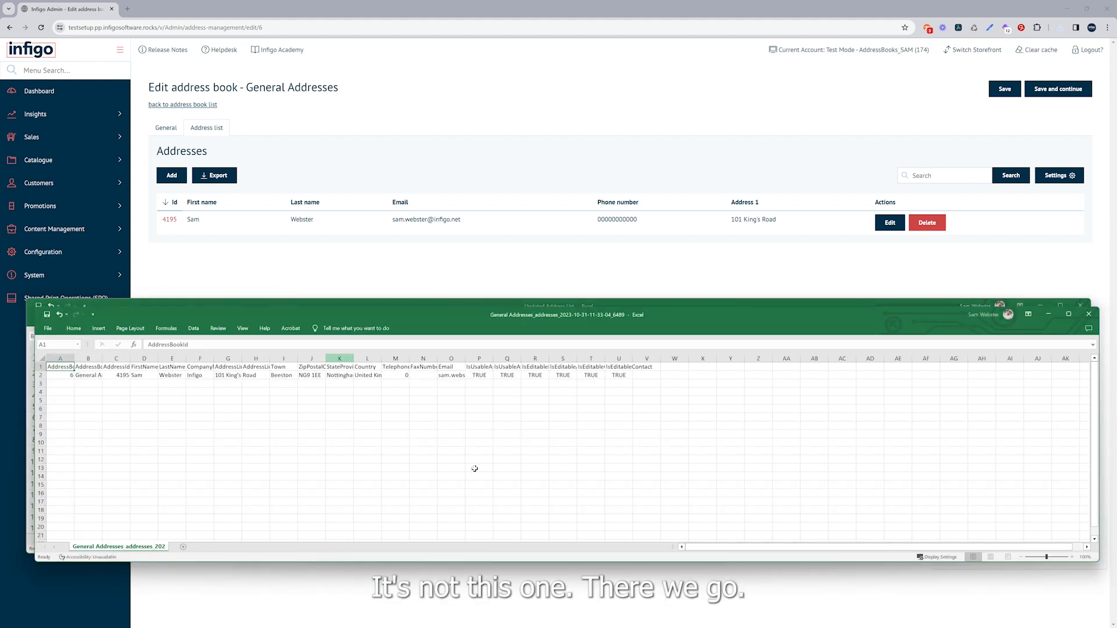
pyautogui.scroll(2, 239, 370)
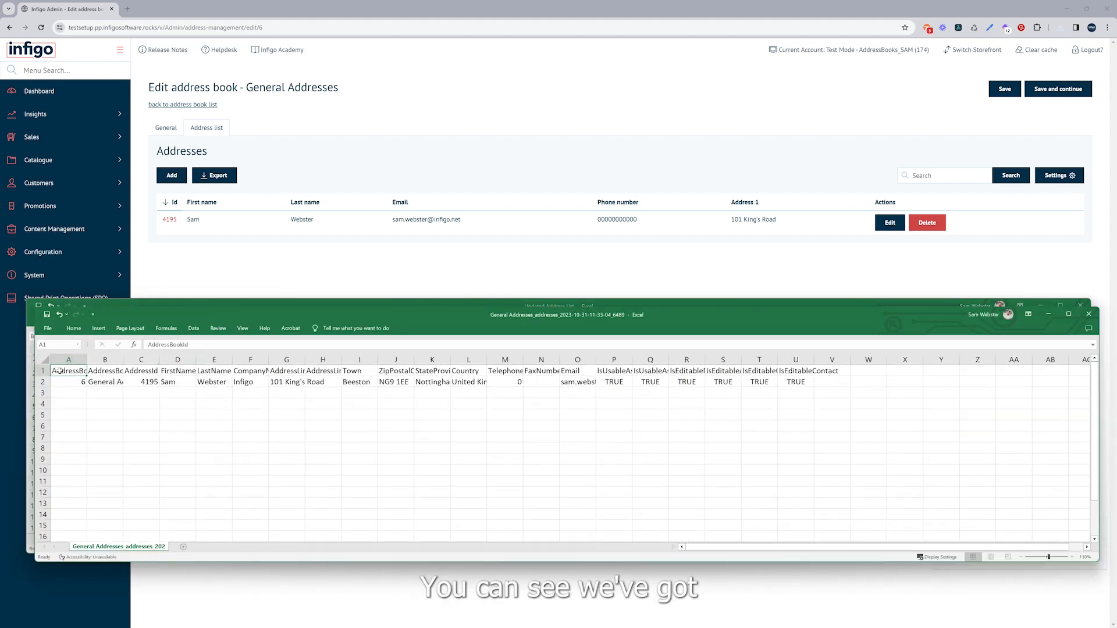
pyautogui.moveTo(68, 371); pyautogui.dragTo(838, 371)
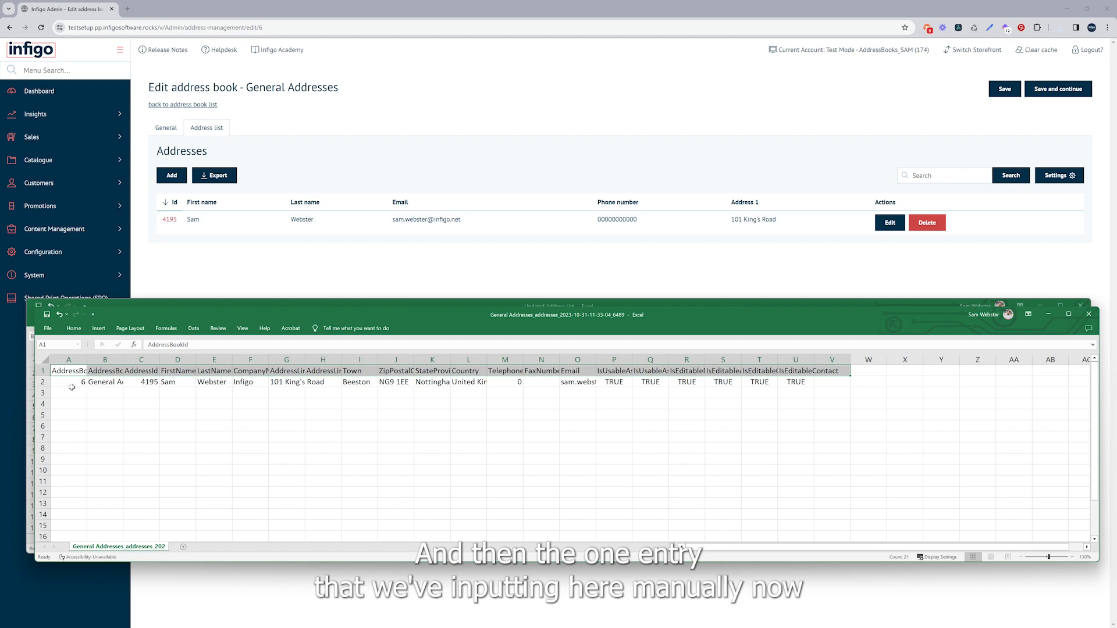
pyautogui.moveTo(70, 382); pyautogui.dragTo(809, 384)
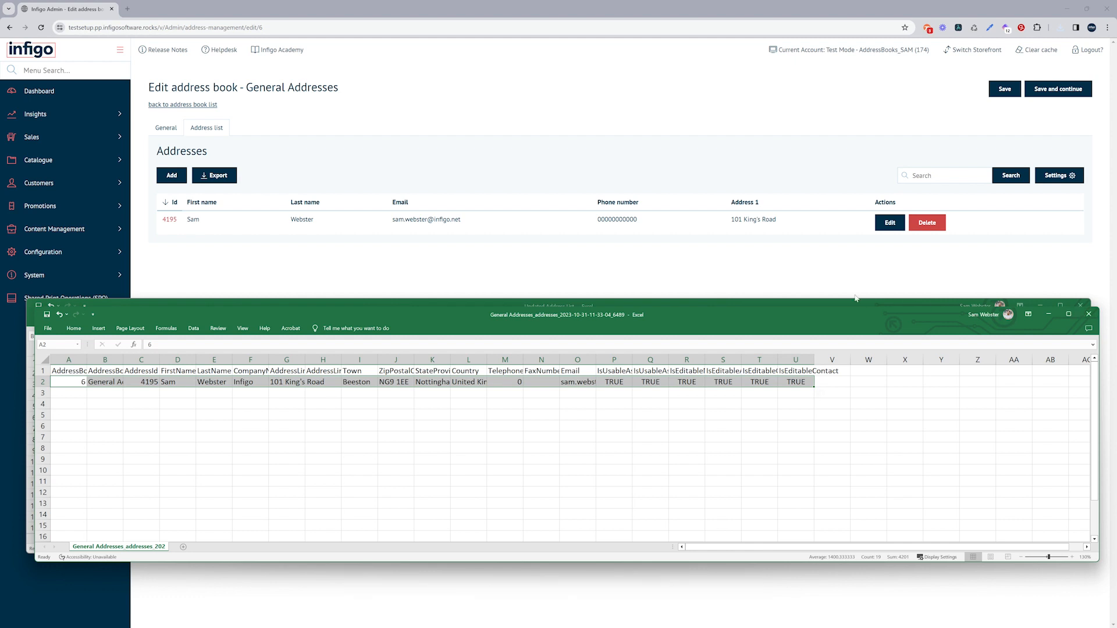
pyautogui.click(845, 275)
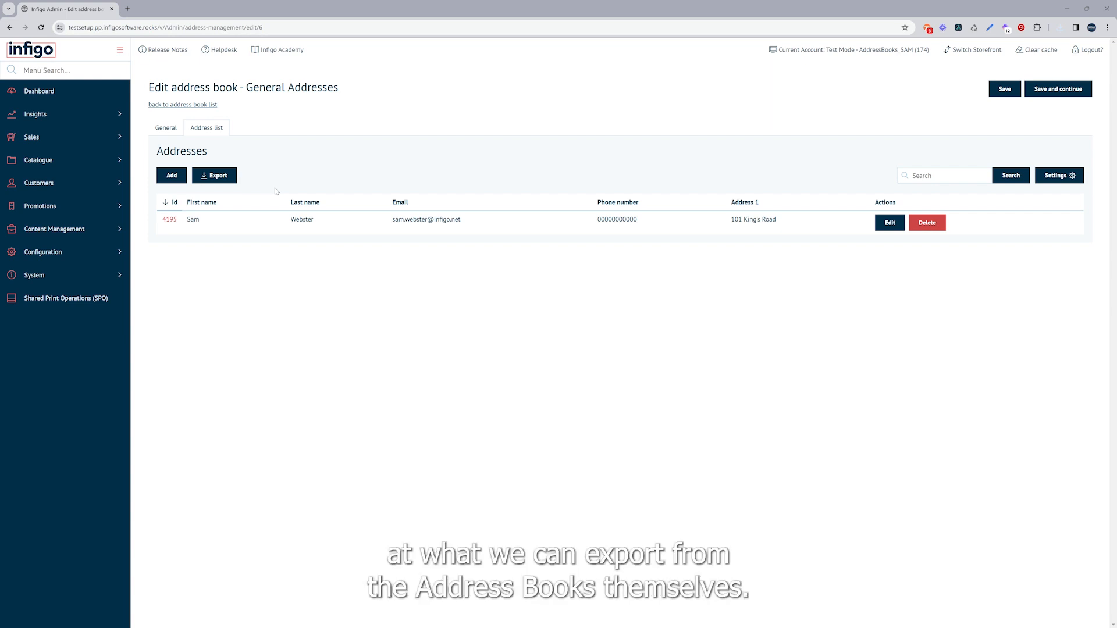
# Export the address books as CSV from the address book list and open the exported file
pyautogui.click(177, 105)
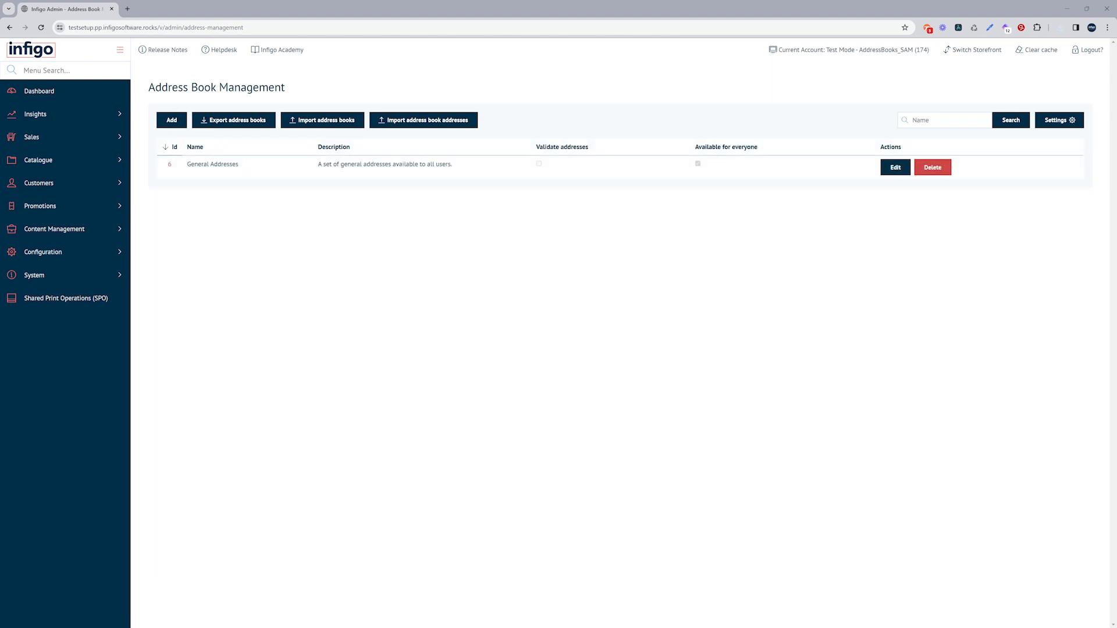
pyautogui.click(208, 118)
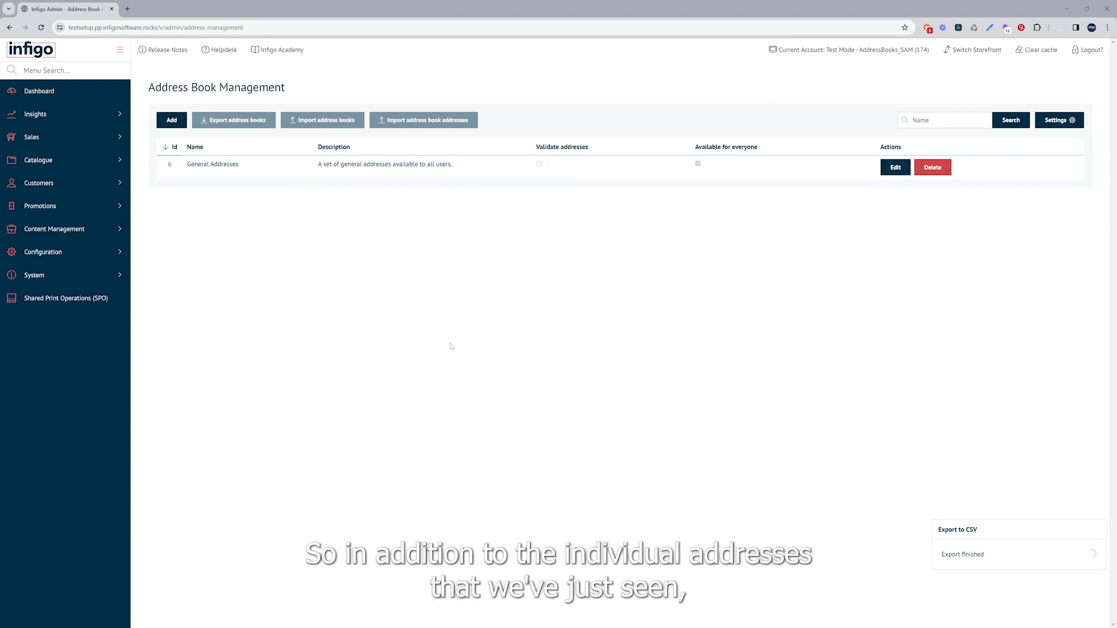
pyautogui.click(990, 58)
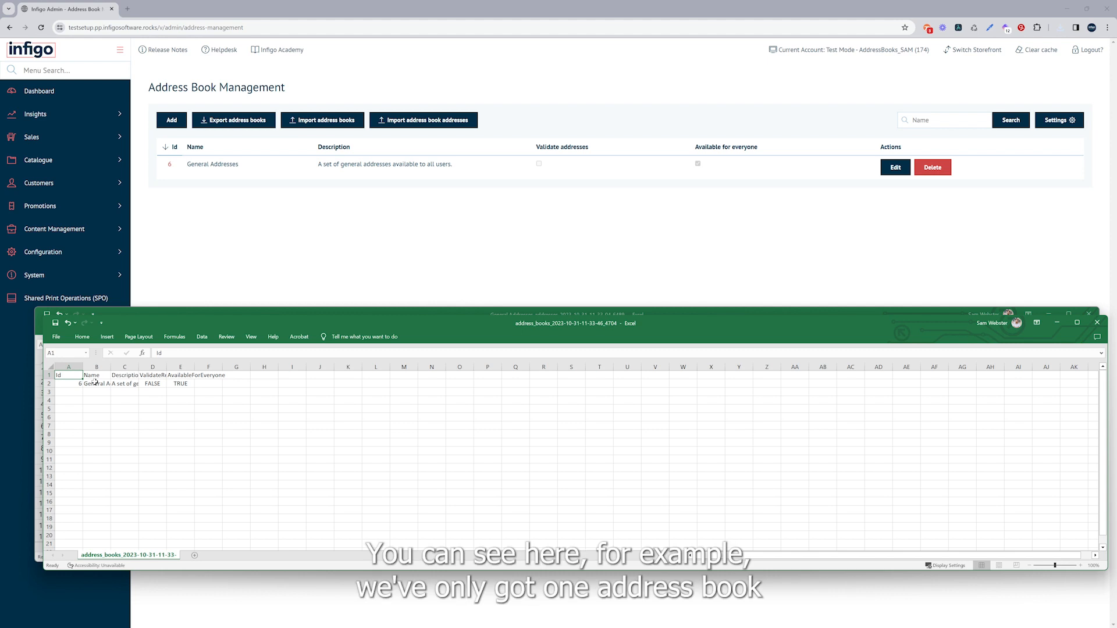
# Enlarge the exported address books sheet and fit the Name, Description, ValidateRecords and AvailableForEveryone columns to their contents
pyautogui.scroll(1, 98, 386)
pyautogui.scroll(2, 98, 385)
pyautogui.doubleClick(139, 368)
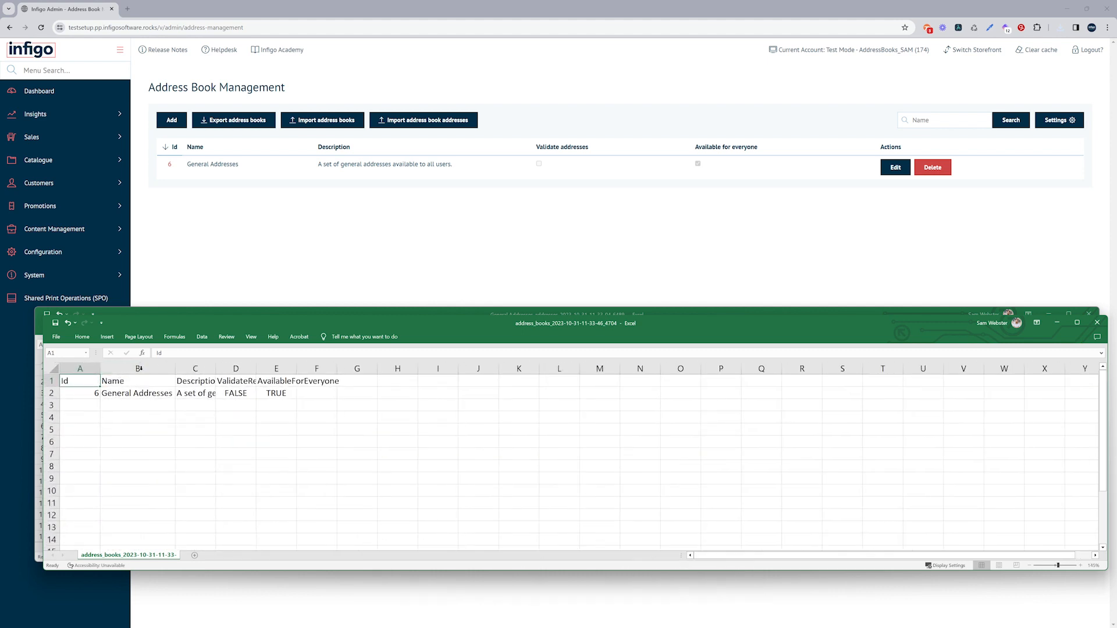
pyautogui.doubleClick(216, 368)
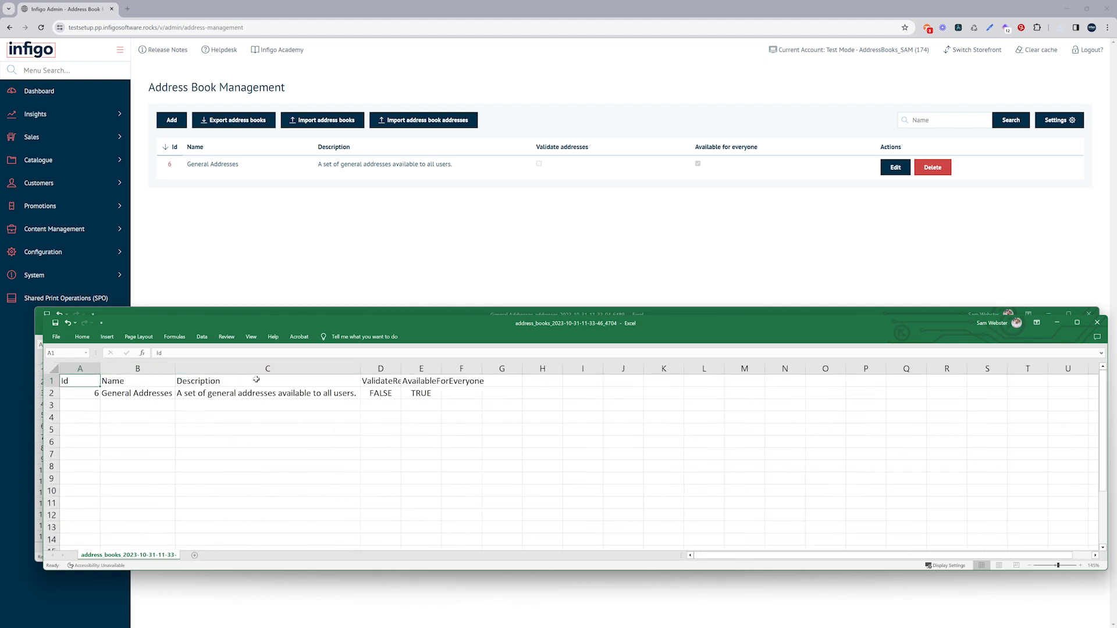
pyautogui.doubleClick(401, 368)
pyautogui.doubleClick(466, 368)
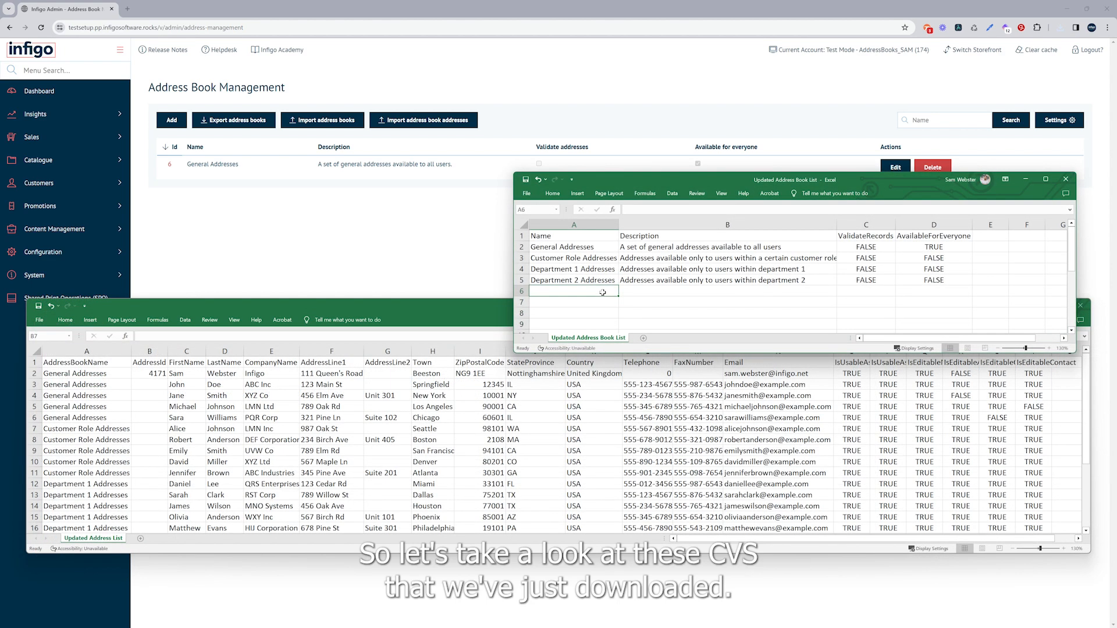
# Move the Updated Address Book List workbook closer to the Updated Address List workbook, and bring the latter to the front
pyautogui.moveTo(720, 180); pyautogui.dragTo(585, 262)
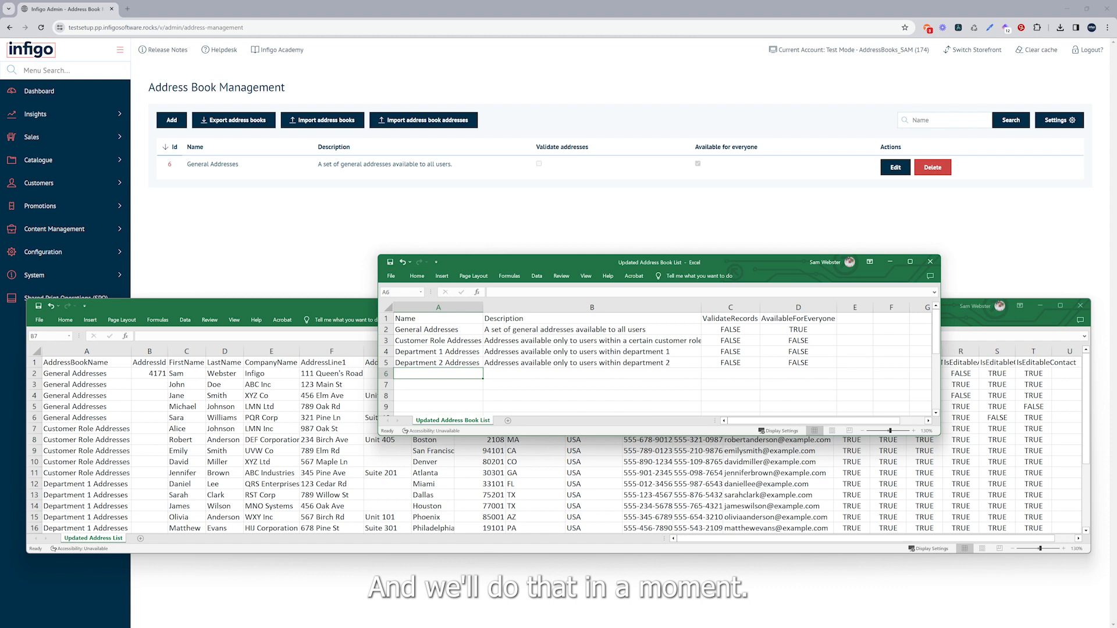
pyautogui.click(347, 306)
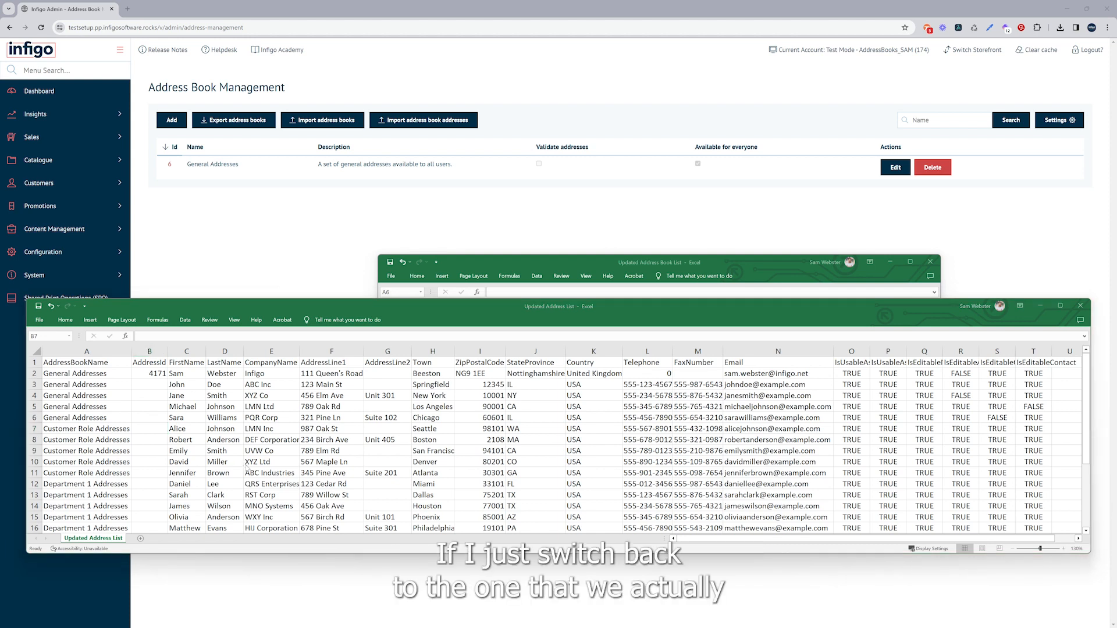
# Switch to the exported General Addresses workbook and fit the AddressBookId and AddressBookName columns to their contents
pyautogui.hotkey('alt', 'Tab')
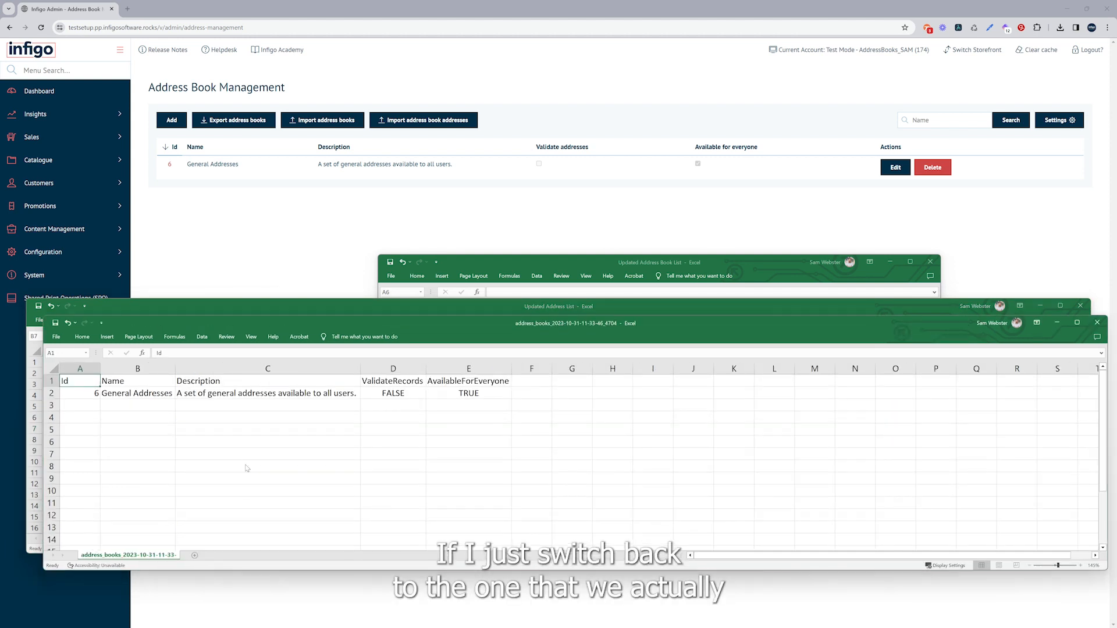
pyautogui.hotkey('alt', 'Tab')
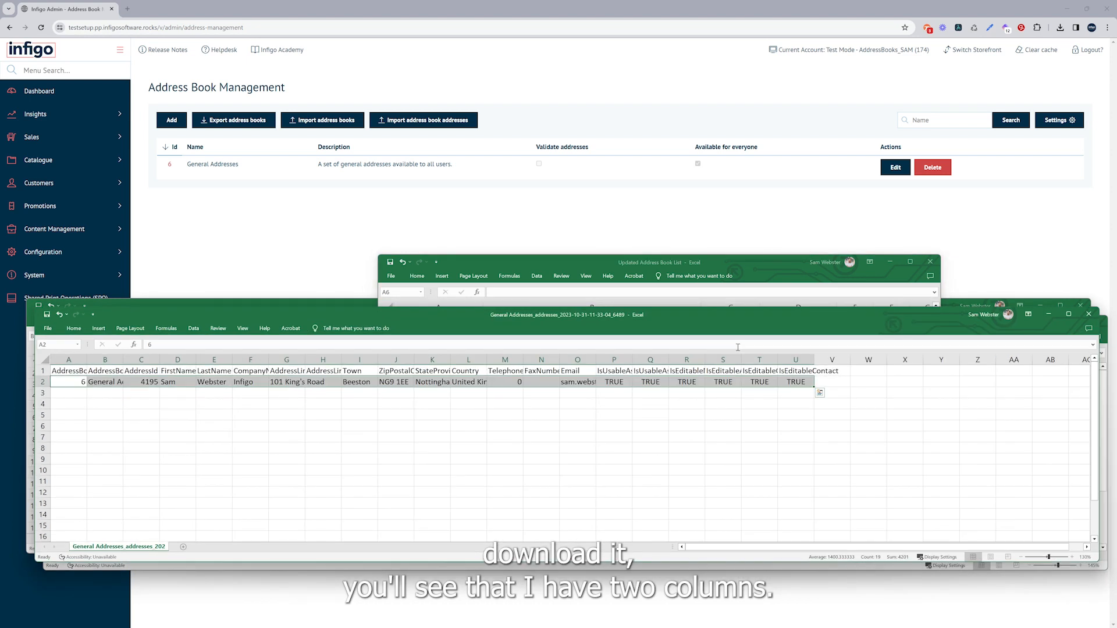
pyautogui.click(103, 360)
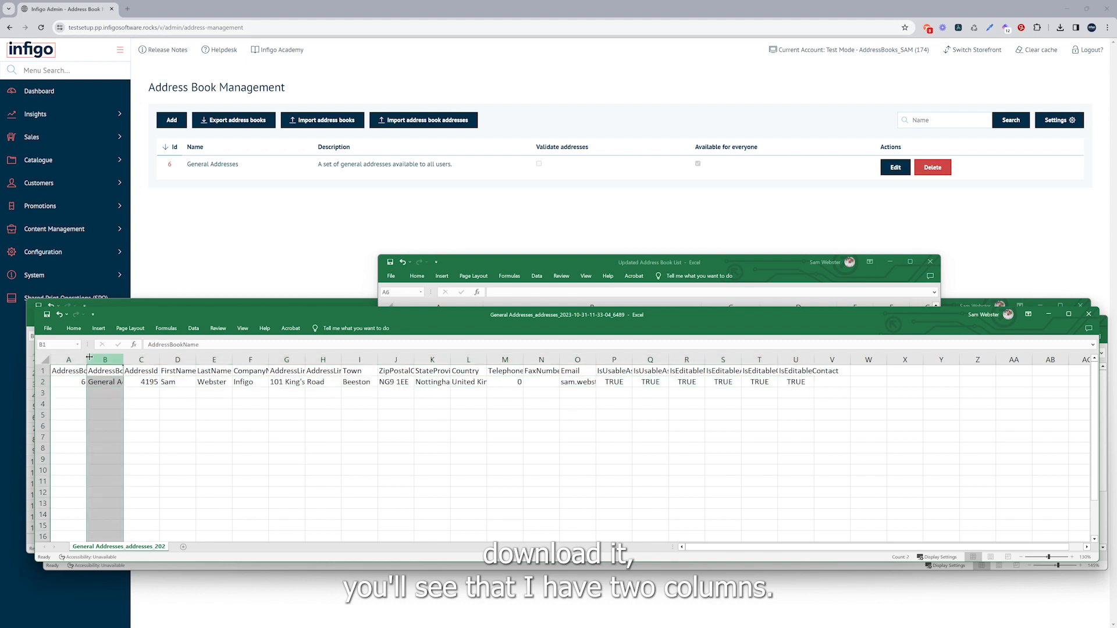
pyautogui.doubleClick(88, 360)
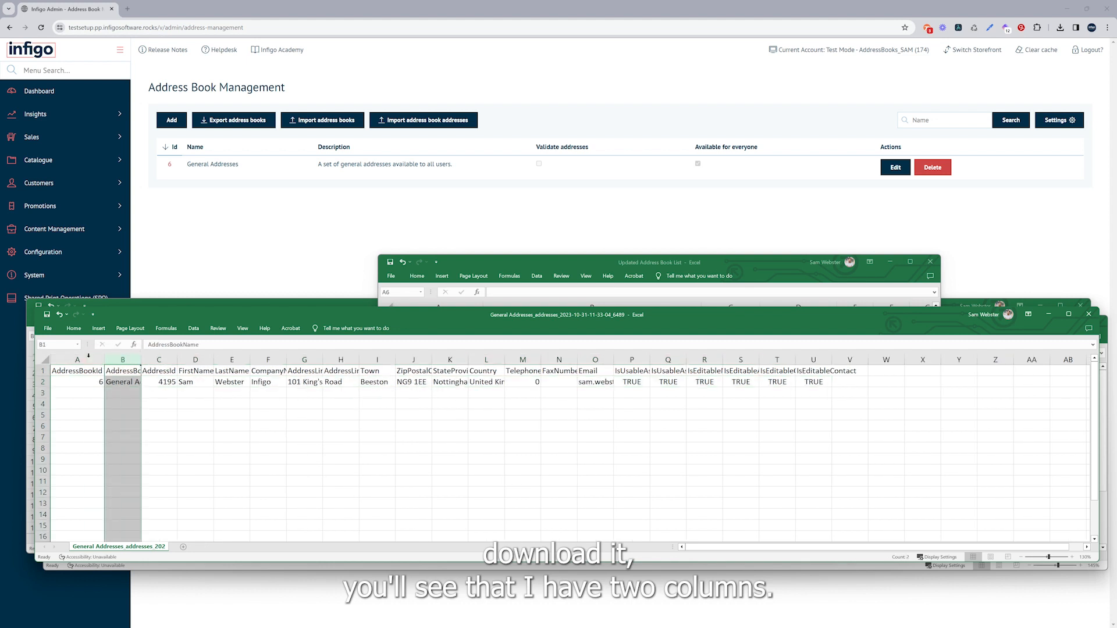
pyautogui.doubleClick(141, 360)
pyautogui.click(77, 371)
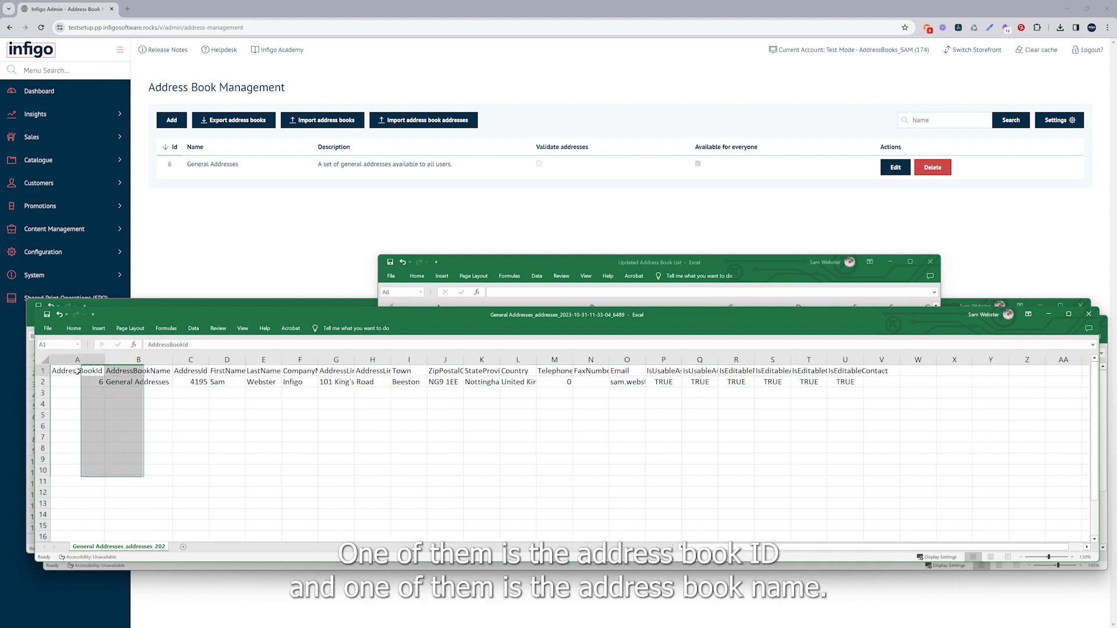
pyautogui.click(115, 370)
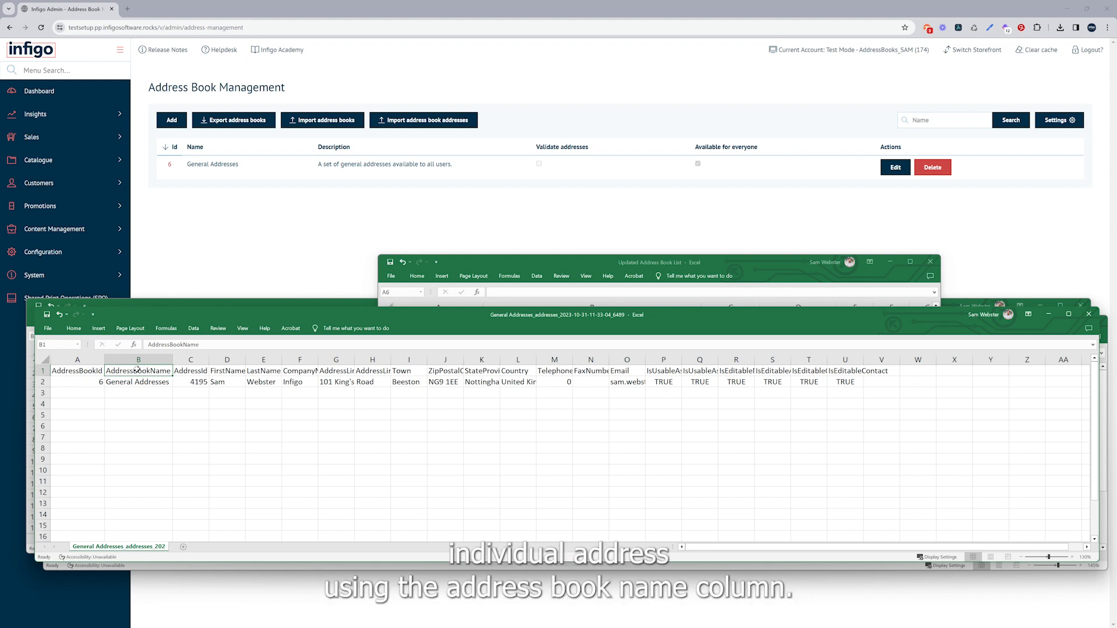
# Examine the AddressBookName column and the blank AddressId cells in the Updated Address List workbook
pyautogui.click(133, 303)
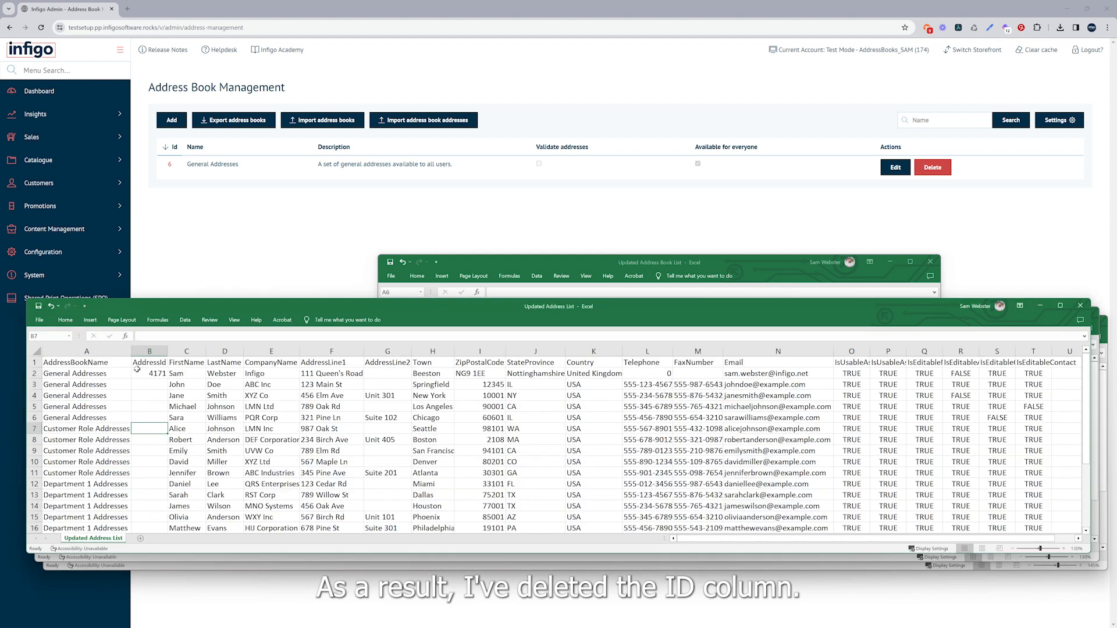
pyautogui.click(106, 352)
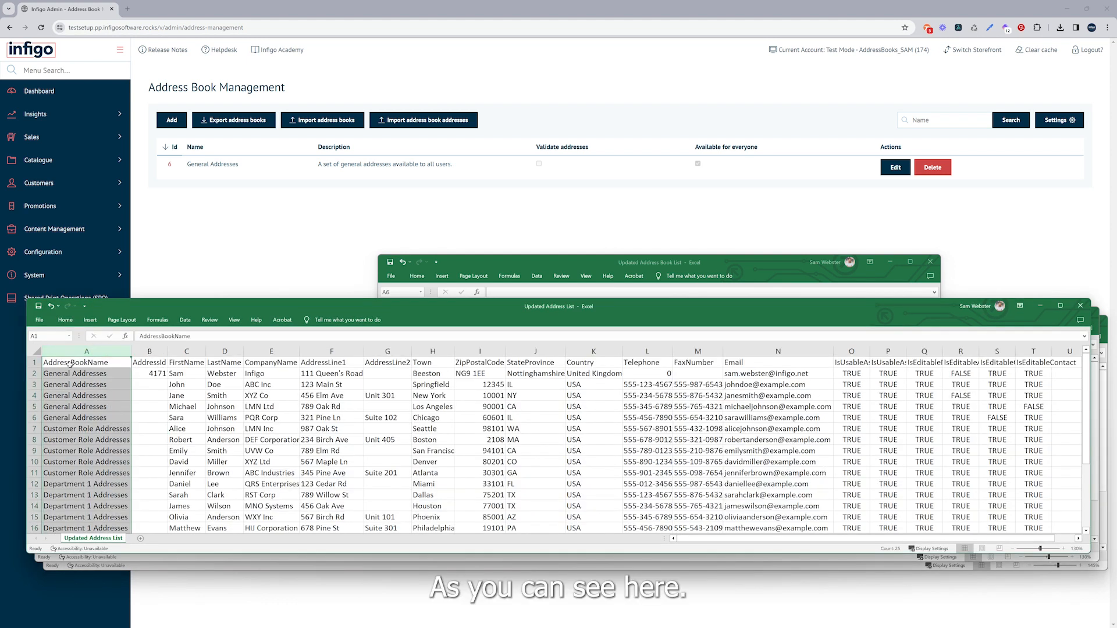
pyautogui.click(150, 352)
pyautogui.moveTo(151, 384); pyautogui.dragTo(150, 508)
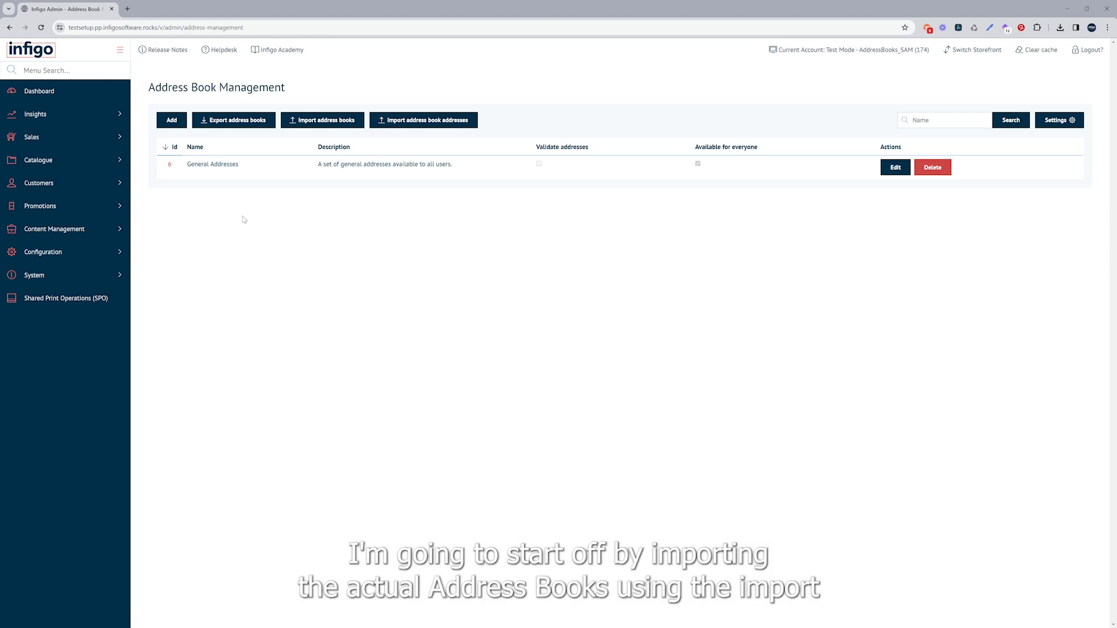
# Import the address books from the updated address book list CSV and read the failed-import report
pyautogui.click(315, 125)
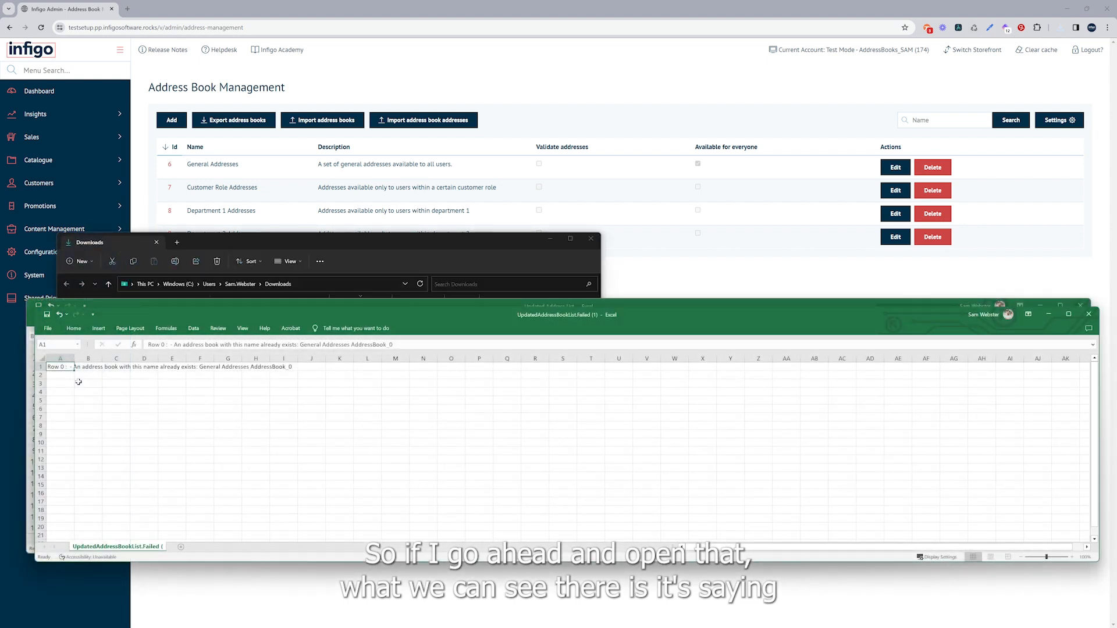
pyautogui.click(111, 371)
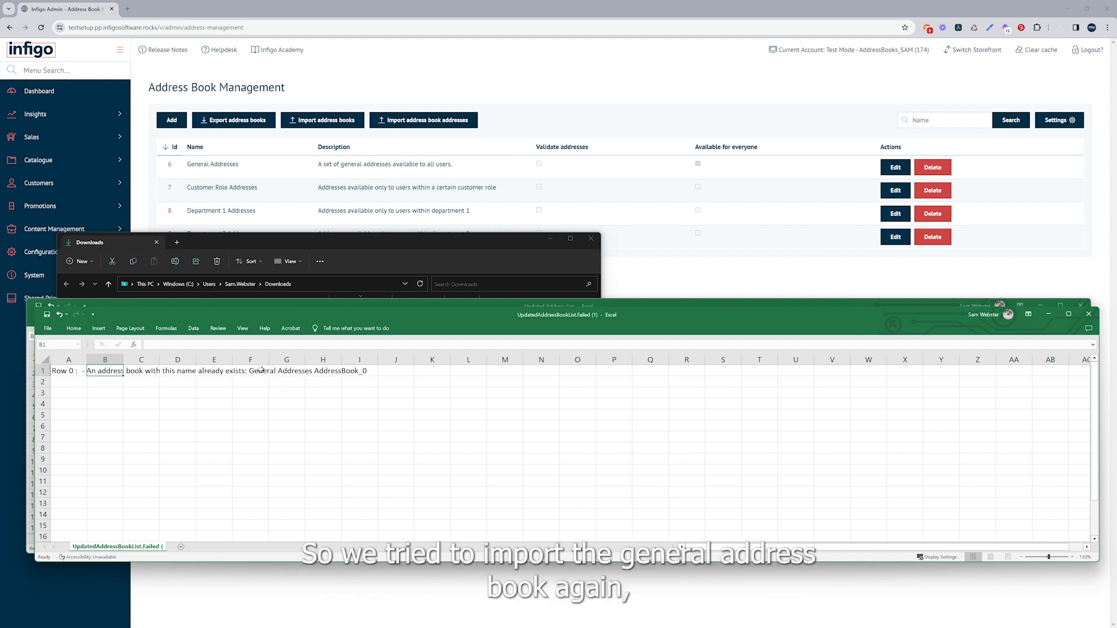
pyautogui.moveTo(256, 371); pyautogui.dragTo(341, 370)
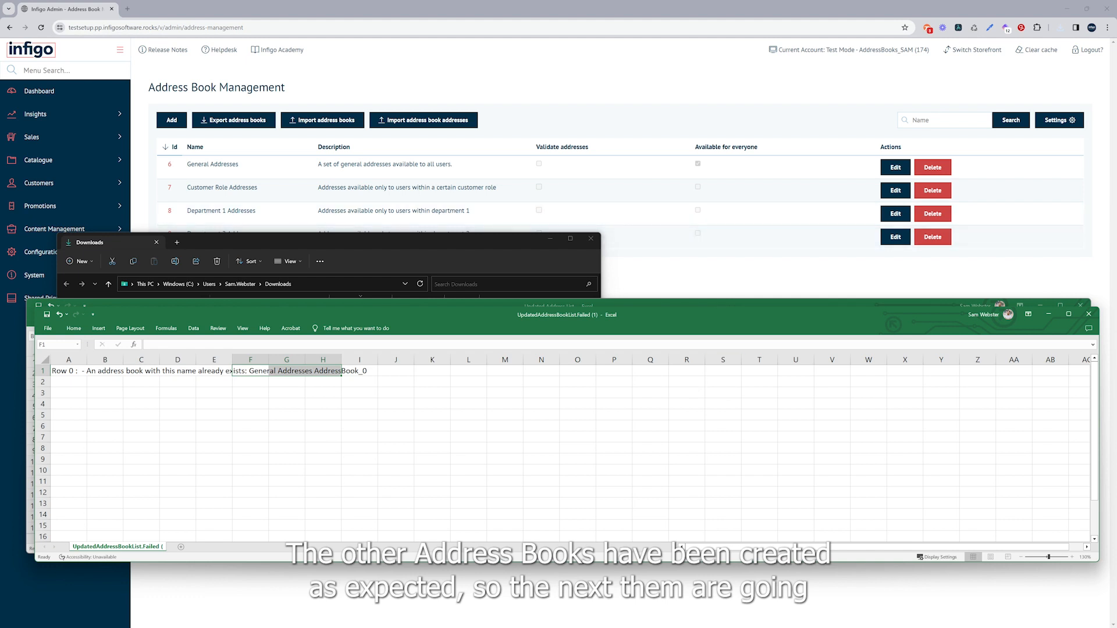
pyautogui.click(735, 271)
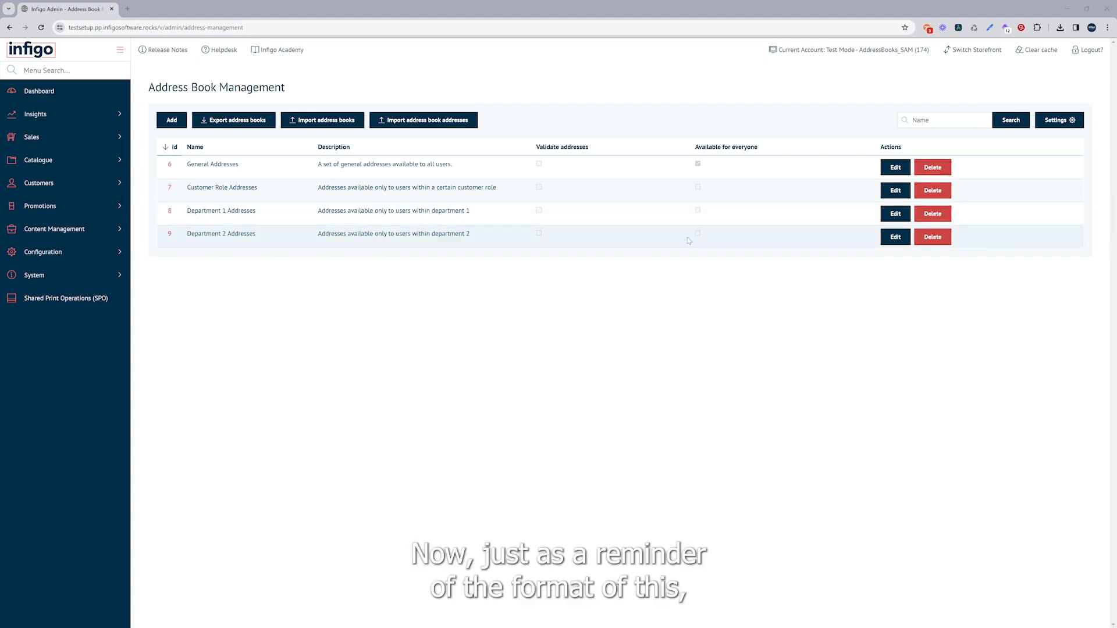
# Review the Updated Address List workbook, checking which address book each address row is assigned to
pyautogui.hotkey('alt', 'Tab')
pyautogui.click(201, 395)
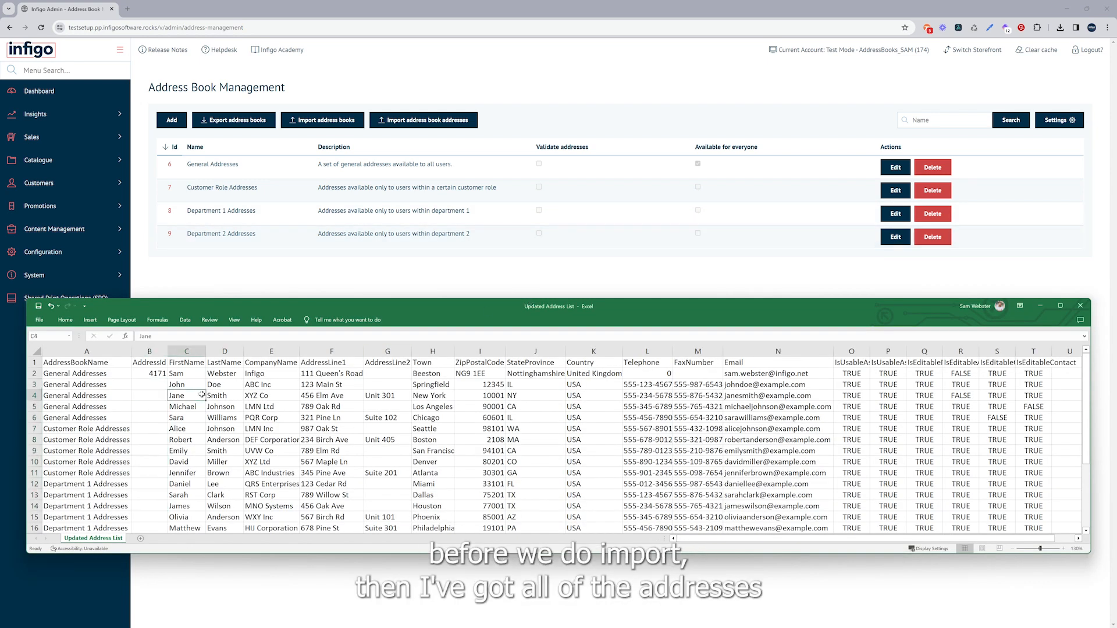
pyautogui.scroll(-3, 156, 415)
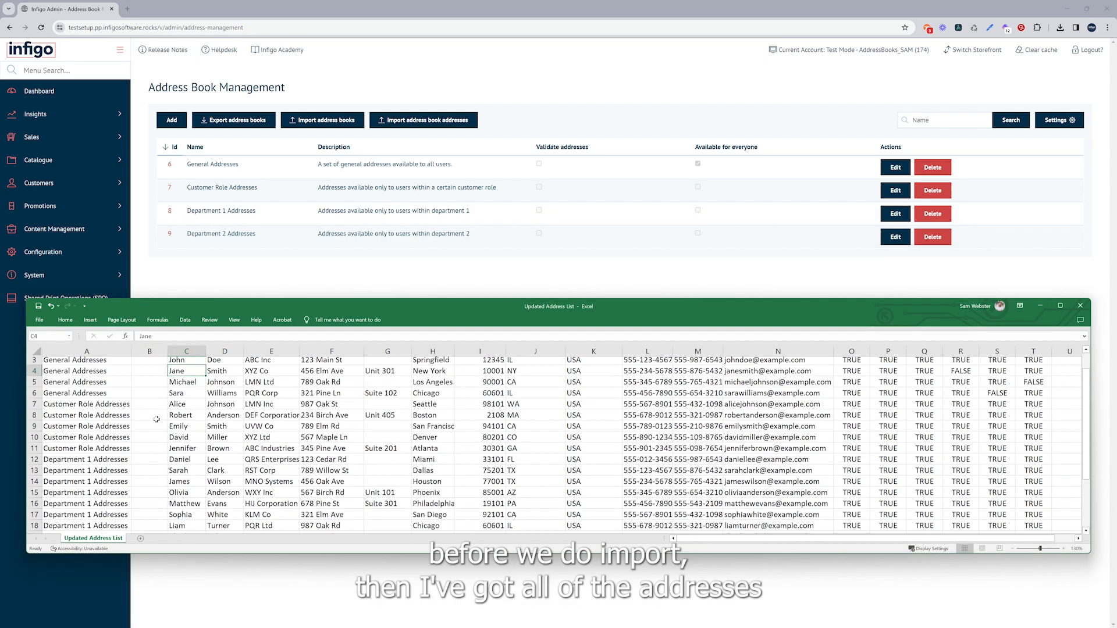
pyautogui.scroll(-1, 156, 420)
pyautogui.scroll(3, 156, 420)
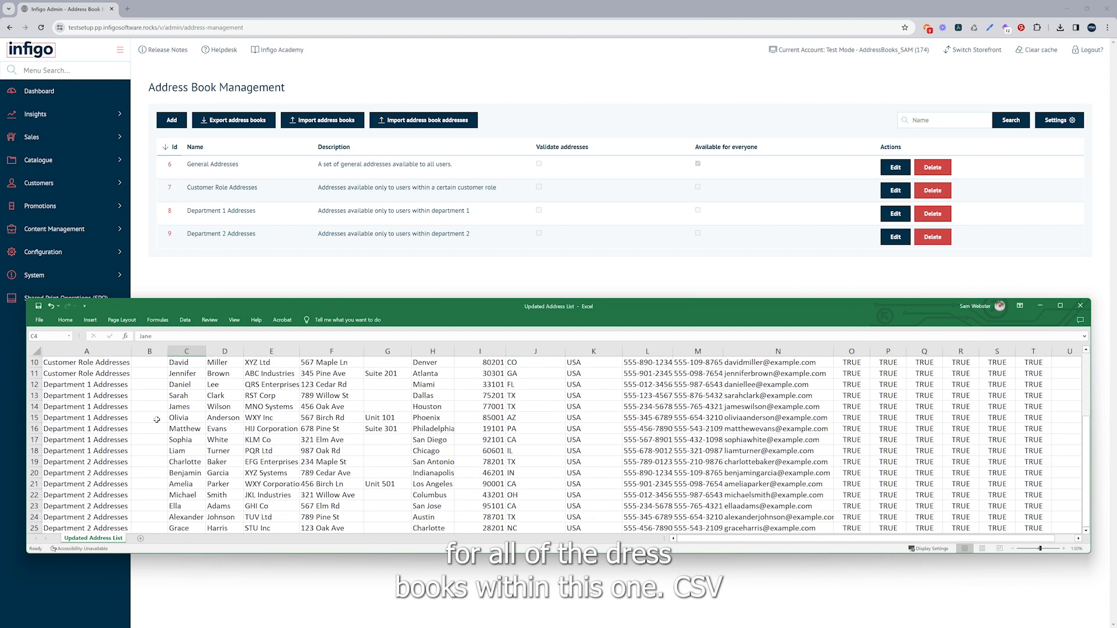
pyautogui.scroll(1, 157, 419)
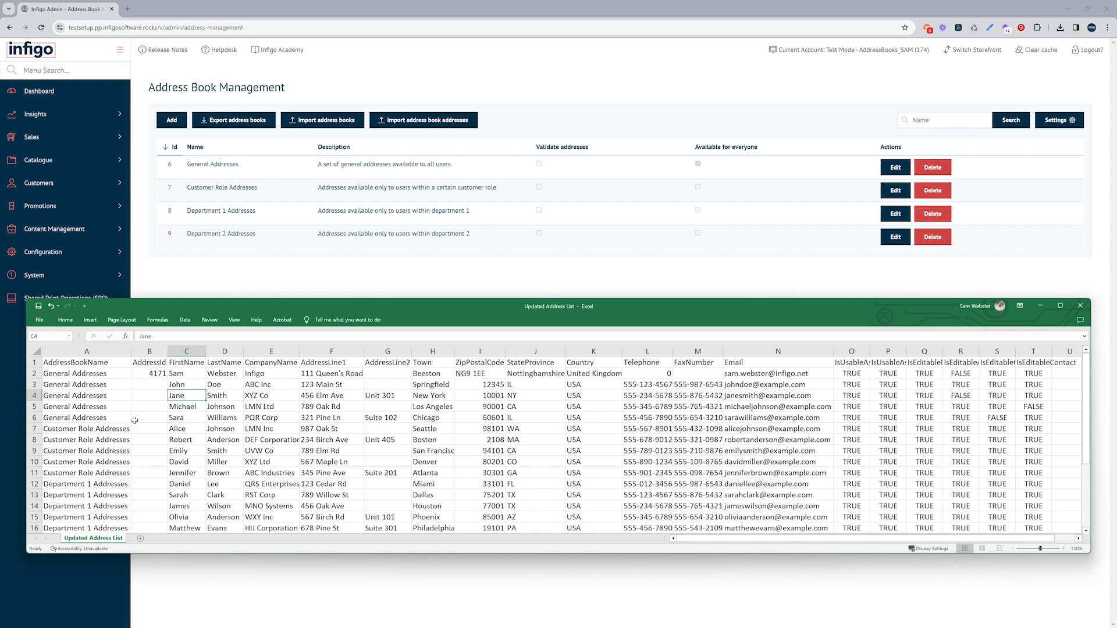
pyautogui.click(73, 351)
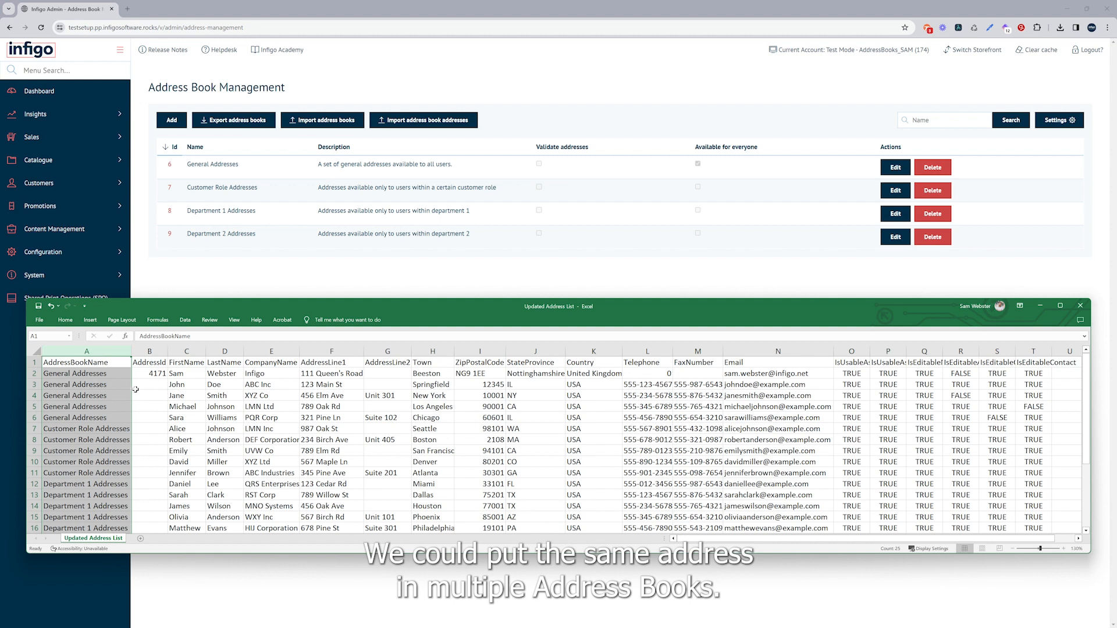
pyautogui.scroll(-2, 136, 390)
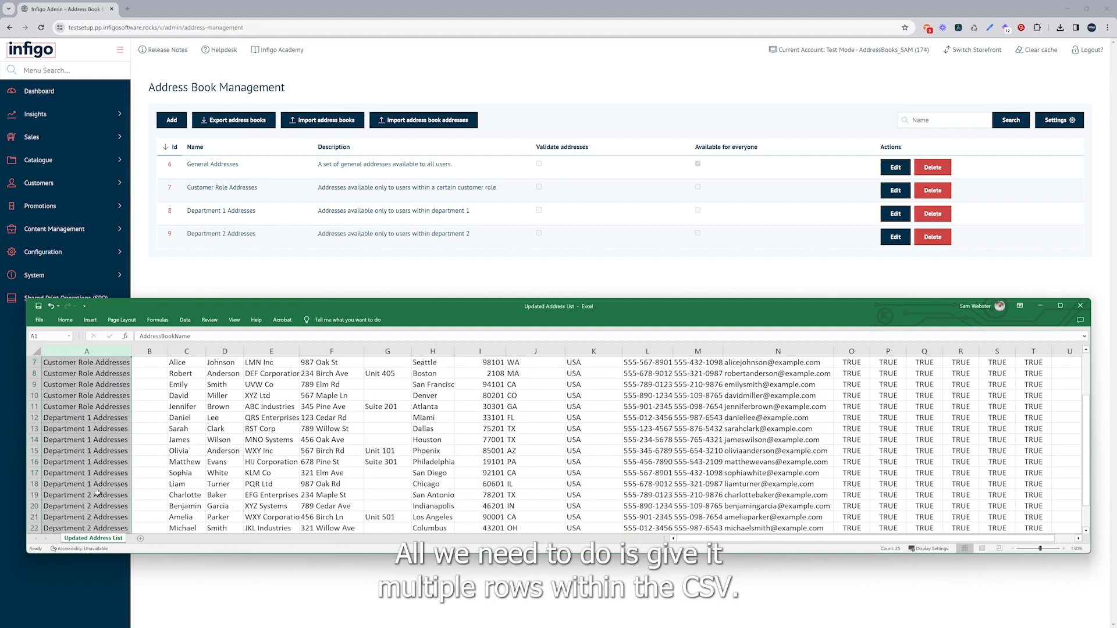
pyautogui.scroll(2, 108, 441)
pyautogui.click(107, 438)
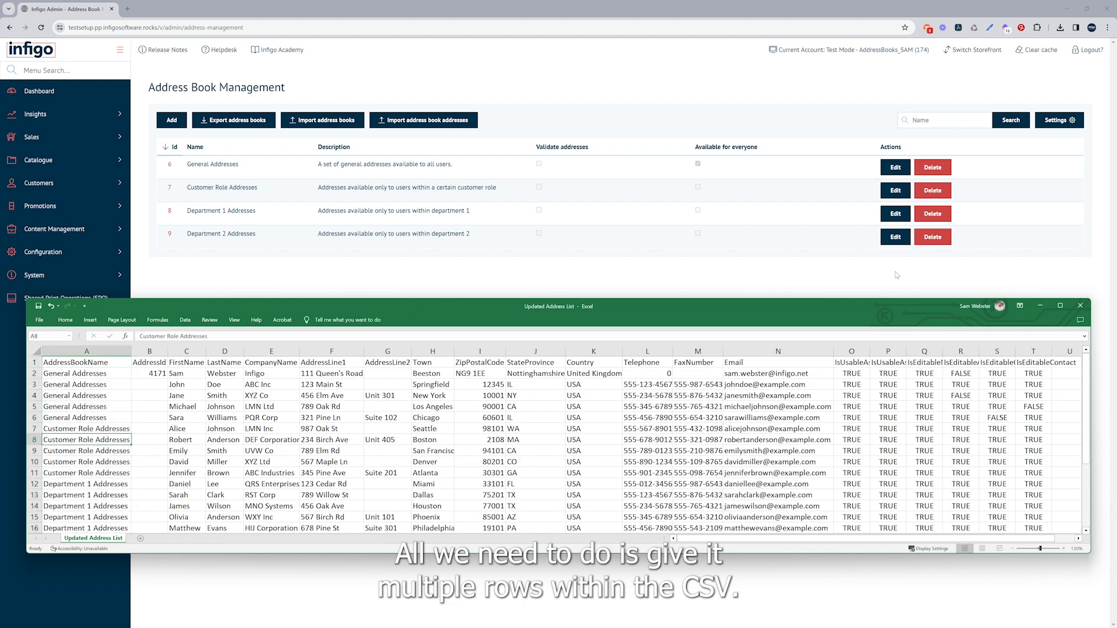
pyautogui.click(757, 287)
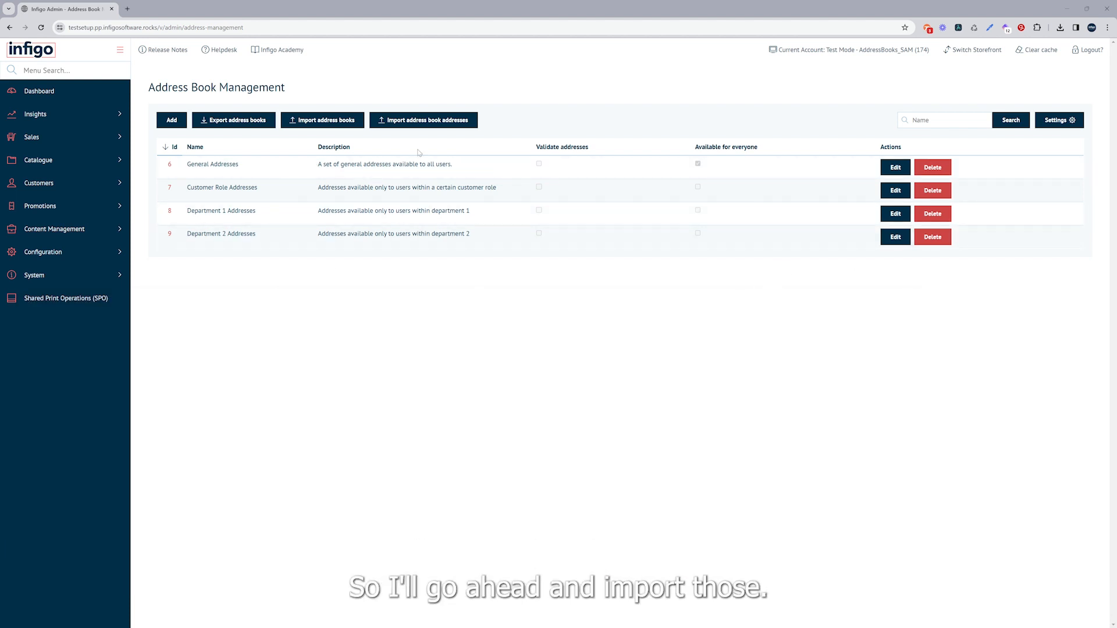
# Import the address book addresses from the updated address list CSV and open the address list of General Addresses
pyautogui.click(416, 121)
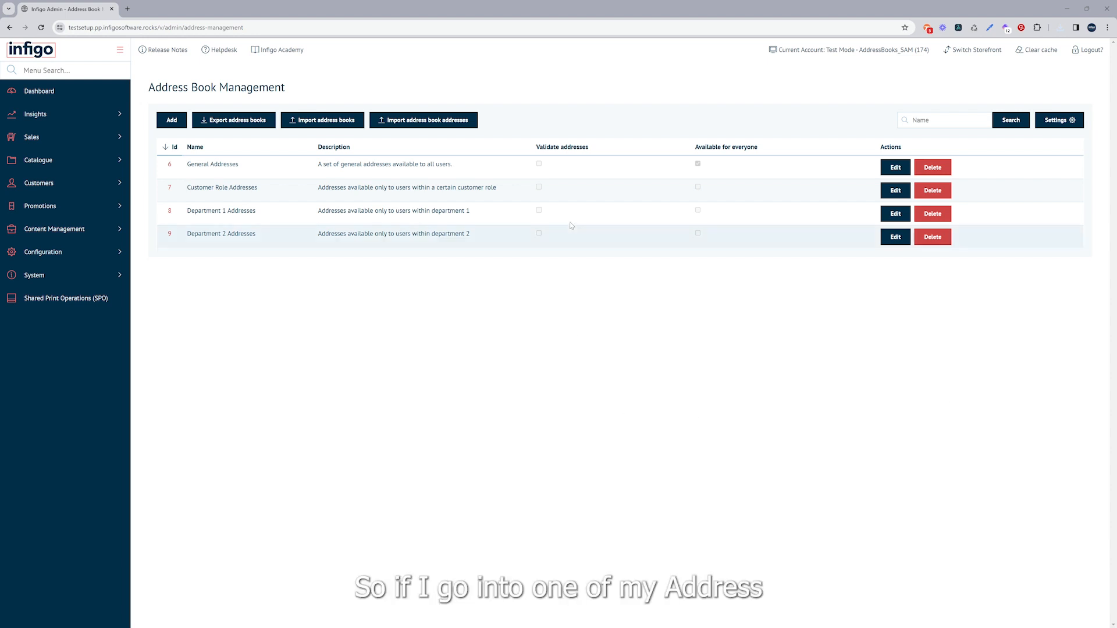
pyautogui.click(895, 168)
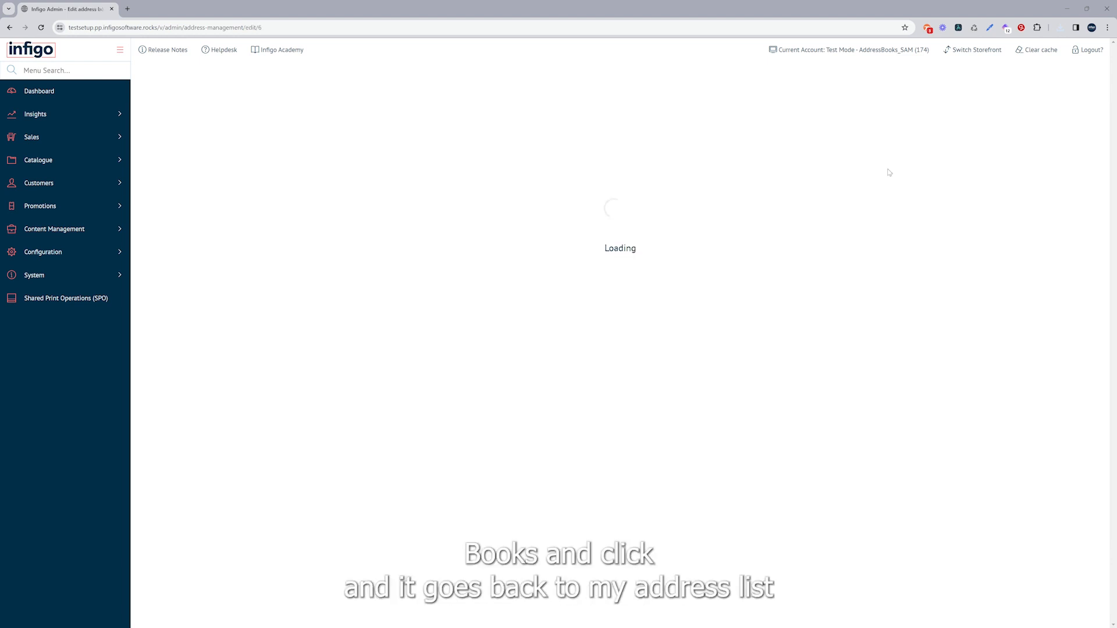
pyautogui.click(205, 128)
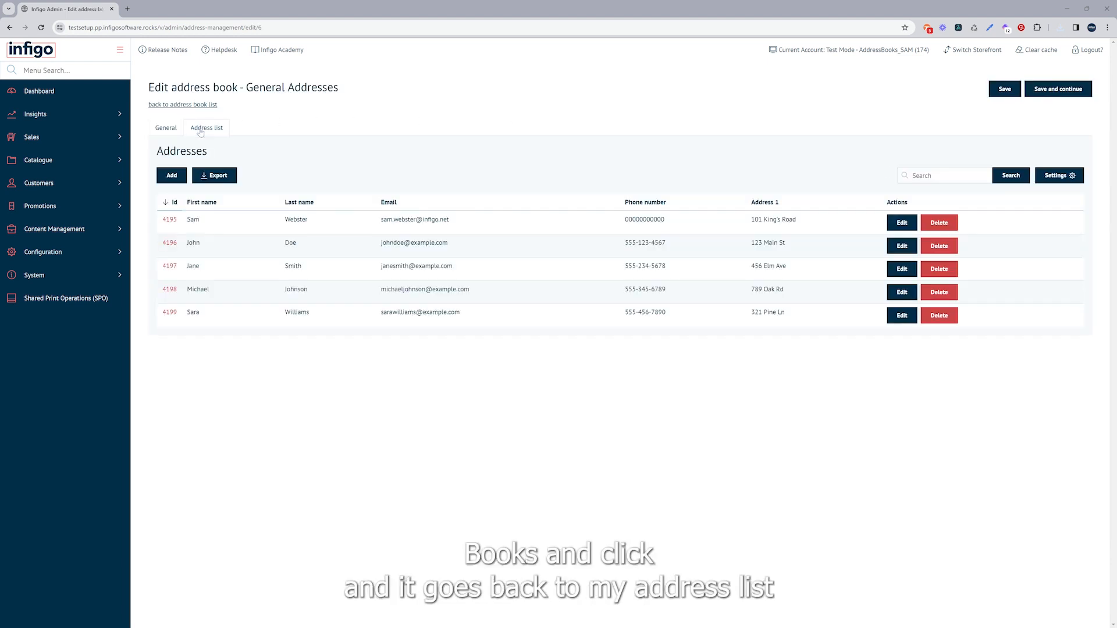